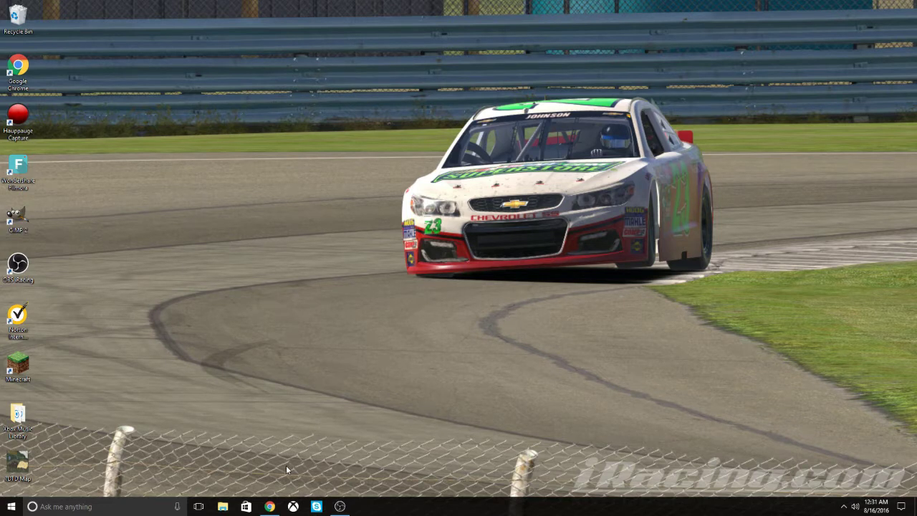
Step: Open and pause the Desmeon – Undone (feat. Steklo) video, then copy its address-bar URL
mouse_move(268, 505)
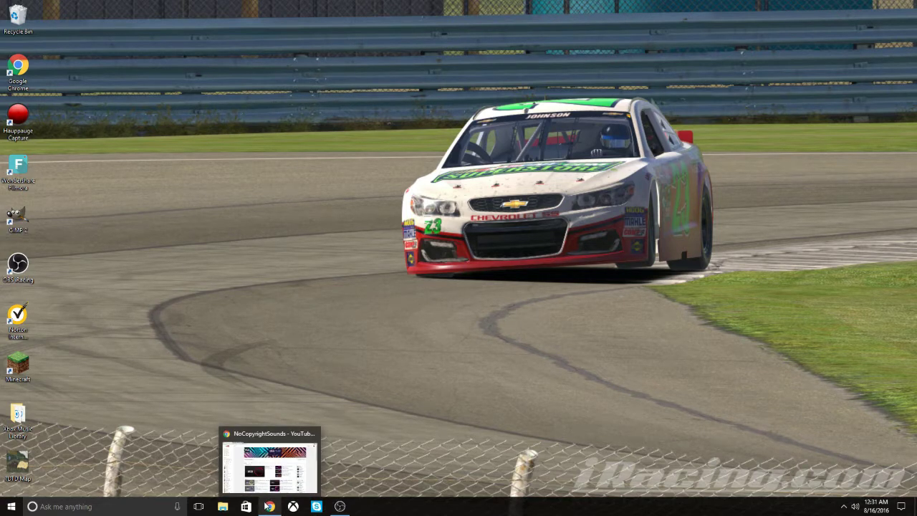
left_click(267, 506)
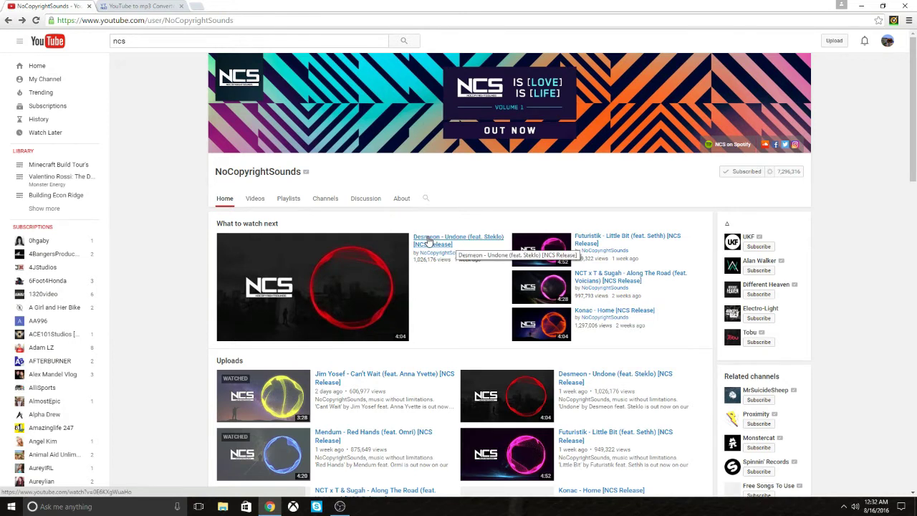
left_click(428, 239)
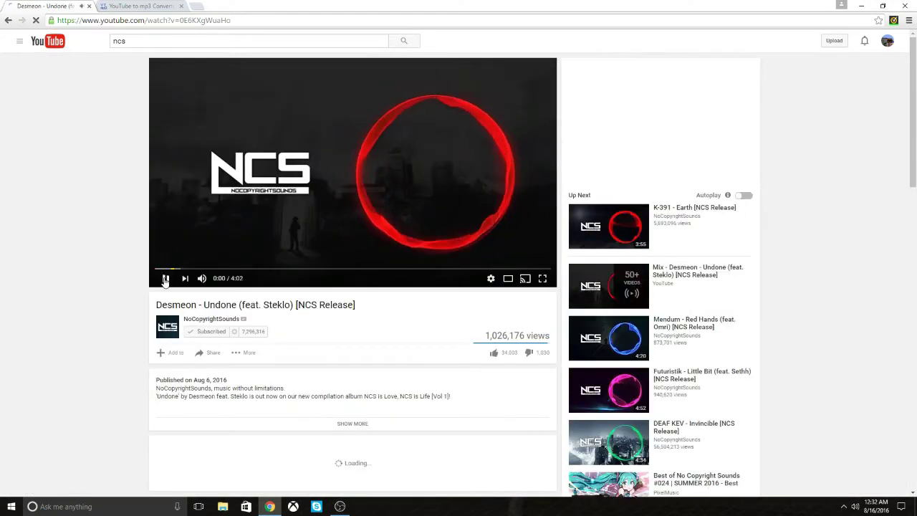
left_click(165, 279)
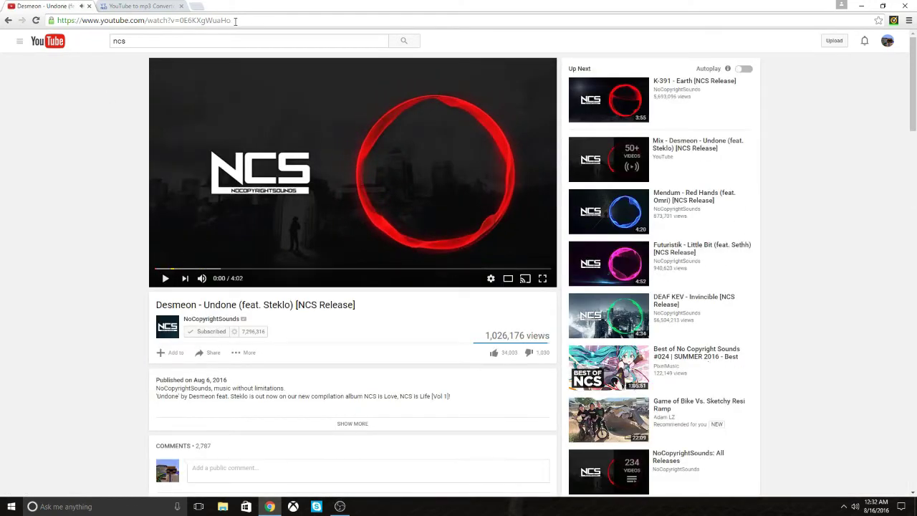
left_click_drag(236, 21, 69, 20)
right_click(86, 19)
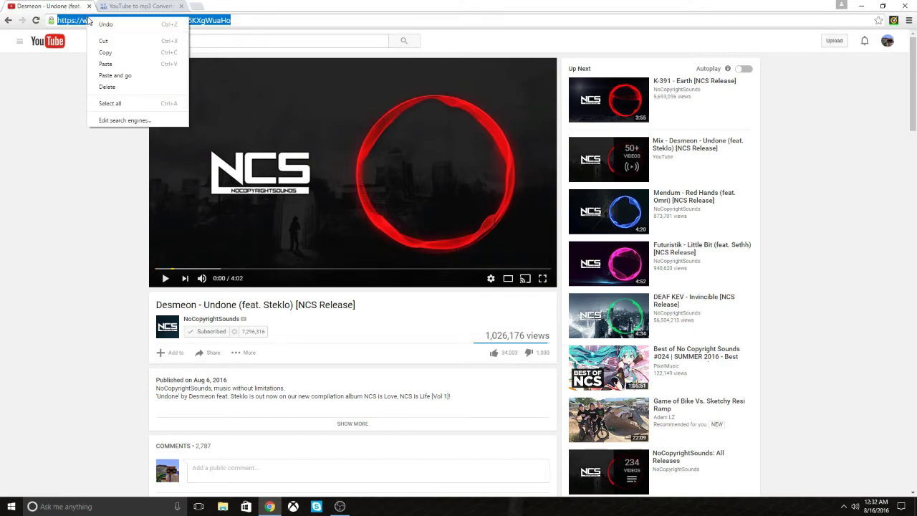
left_click(113, 53)
Step: Replace the converter's old link with the copied Desmeon video URL and start the MP3 conversion
left_click(117, 7)
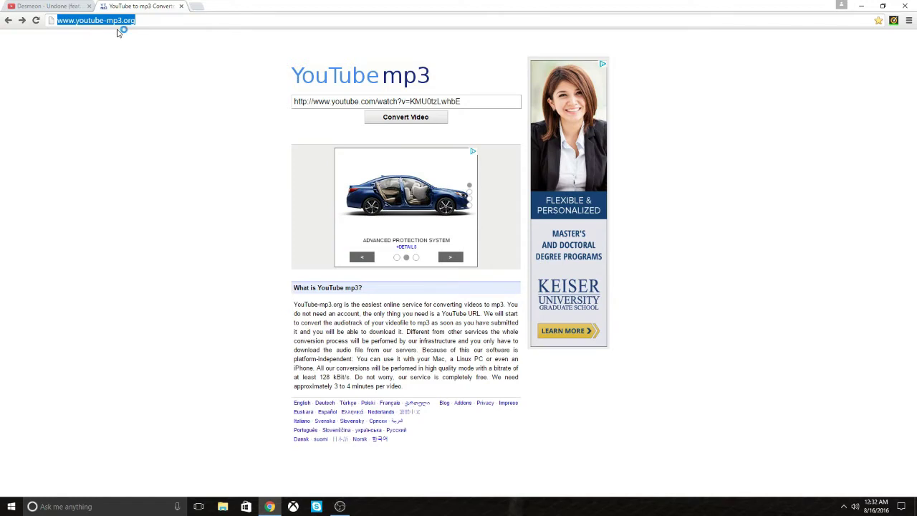
left_click_drag(466, 101, 207, 106)
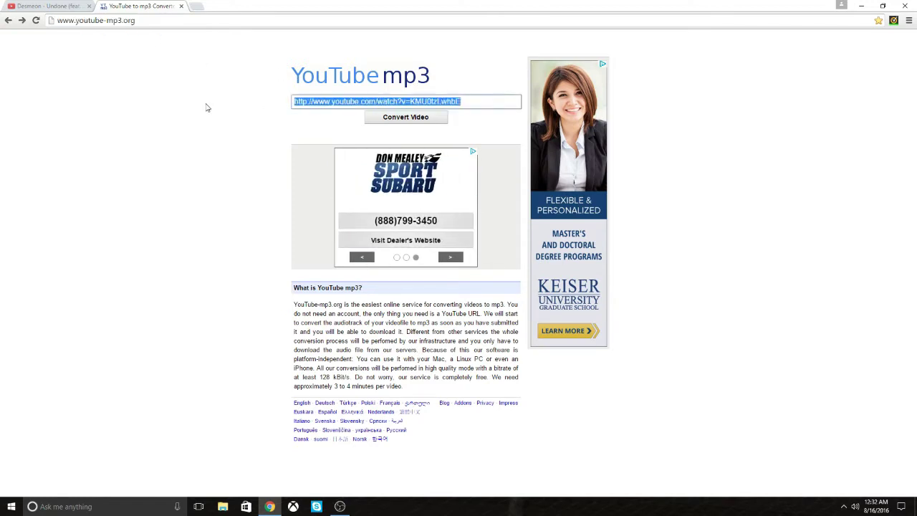
key("BackSpace")
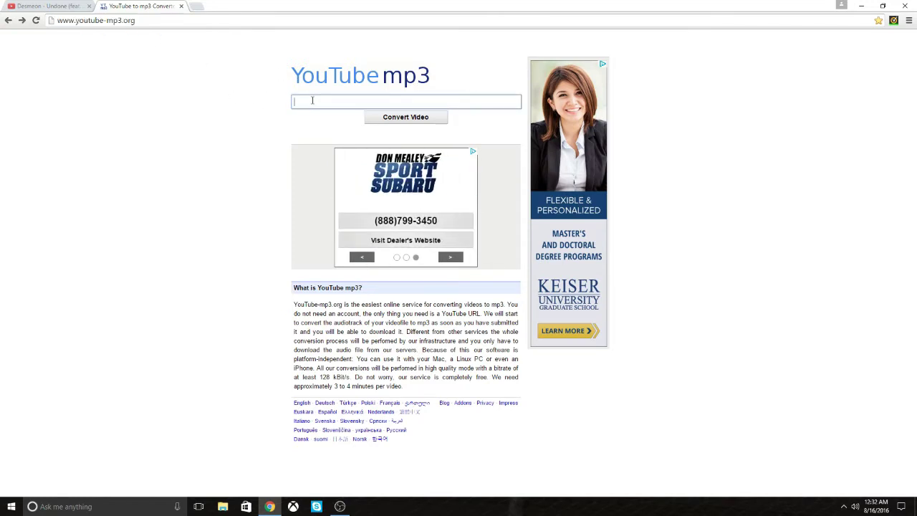
right_click(312, 101)
left_click(346, 160)
left_click(409, 123)
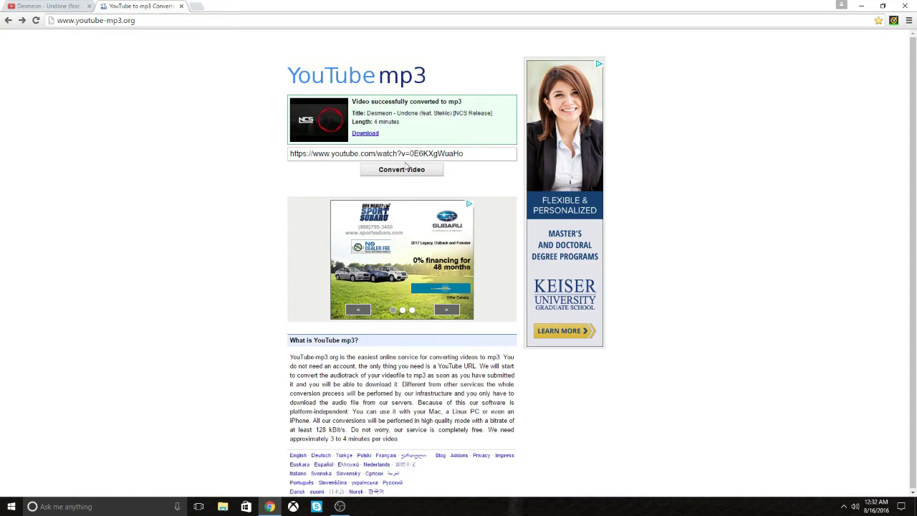
Step: Download the Undone MP3 and drag the downloaded file from the download bar onto the desktop
left_click(365, 133)
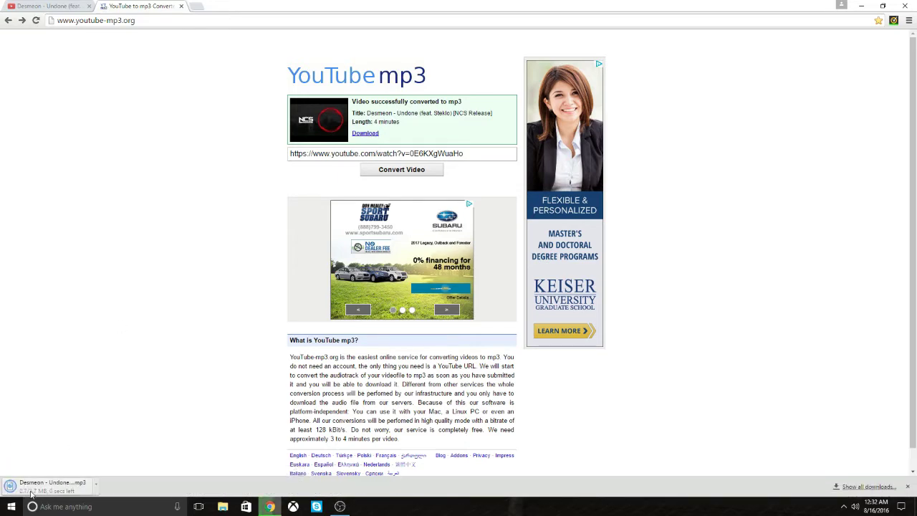
left_click_drag(326, 6, 733, 22)
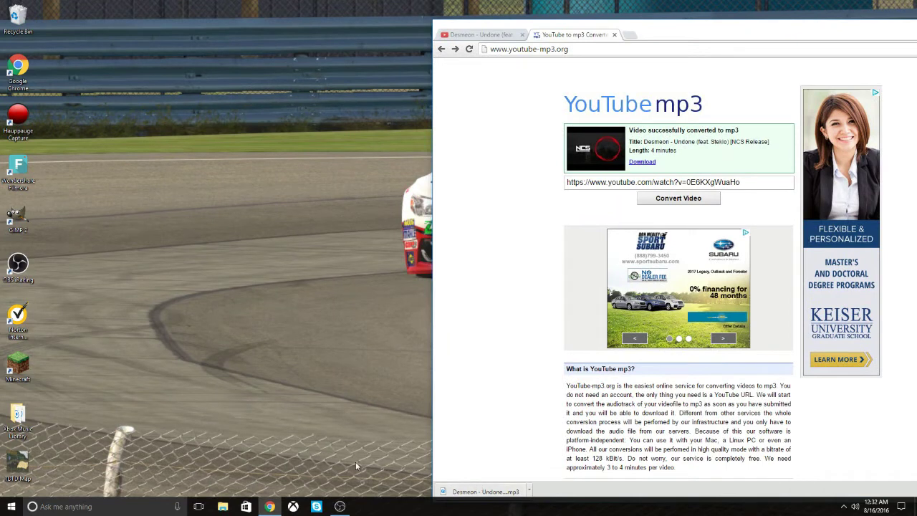
mouse_move(466, 493)
left_mouse_down()
mouse_move(351, 433)
mouse_move(168, 223)
left_mouse_up()
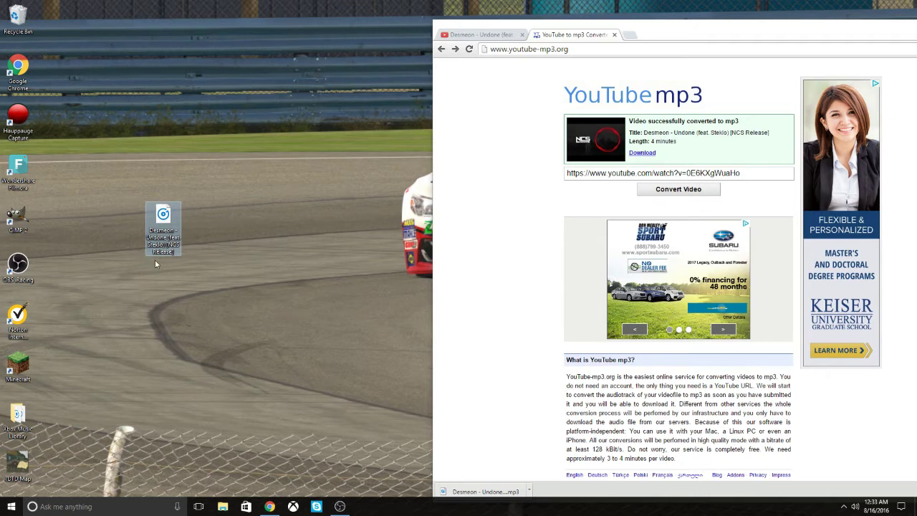
Step: Open the (G:) USB drive in File Explorer and copy the desktop MP3 onto it
left_click(223, 507)
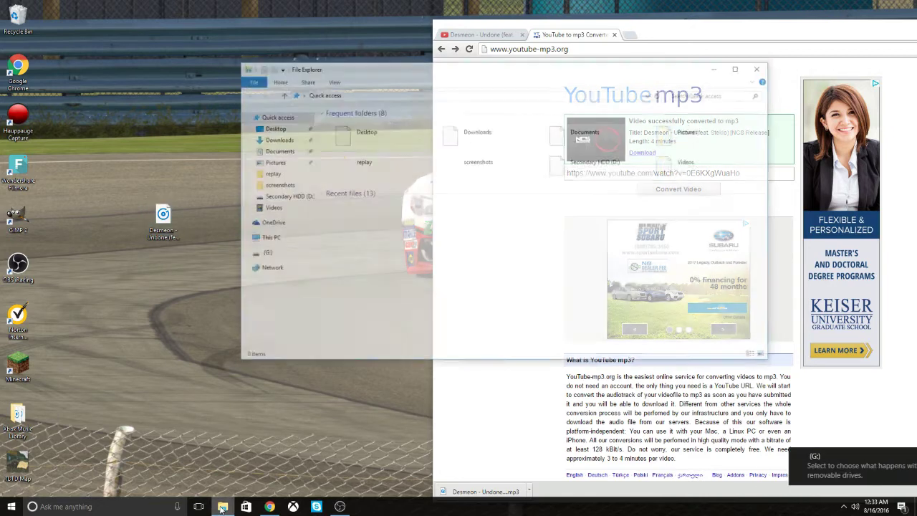
scroll(276, 308, "down", 1)
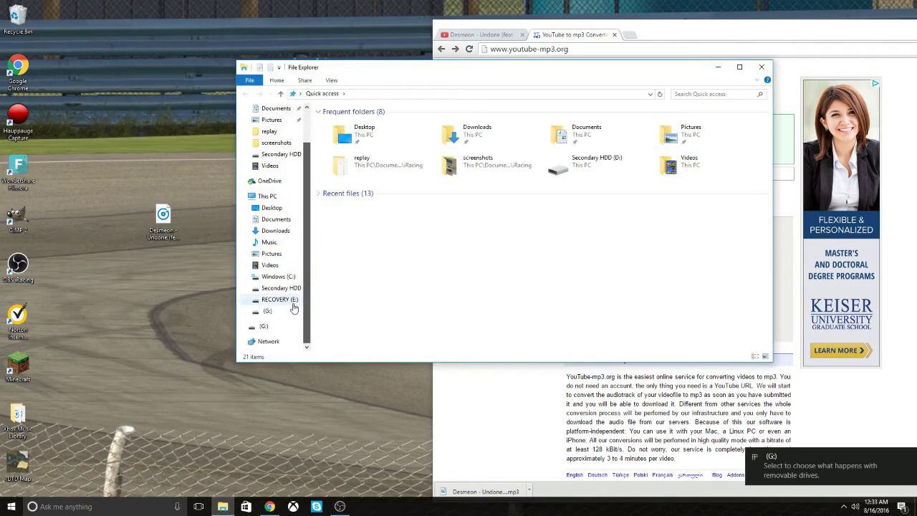
left_click(273, 312)
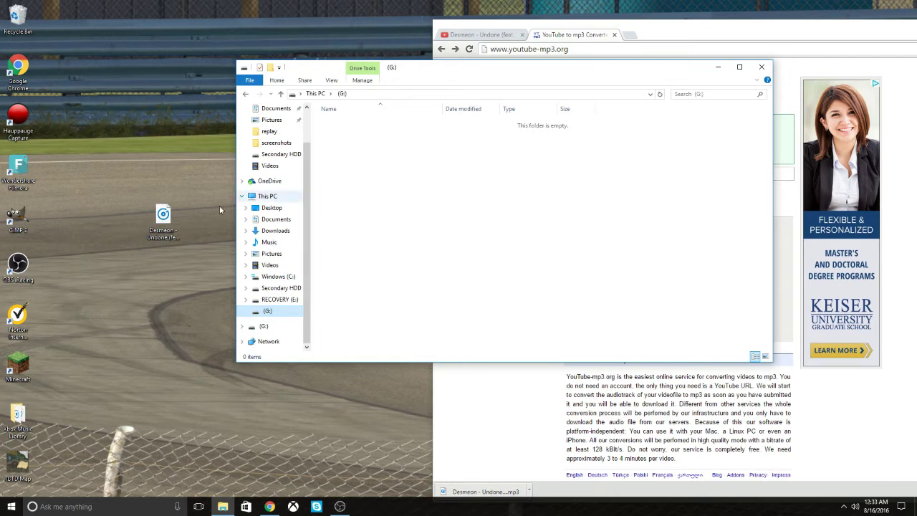
mouse_move(159, 217)
left_mouse_down()
mouse_move(387, 198)
mouse_move(133, 208)
mouse_move(139, 211)
left_mouse_up()
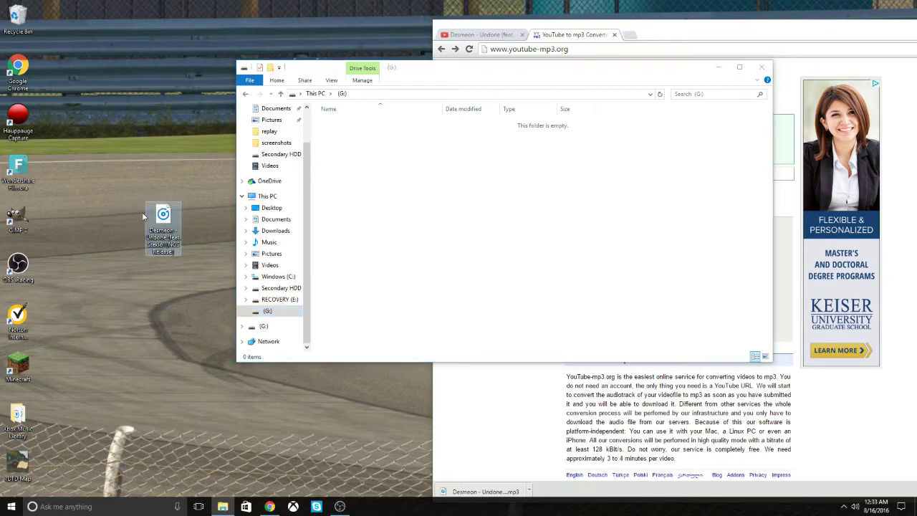
Step: Create a new folder on G: named 'Xbox Music Library'
right_click(380, 148)
mouse_move(398, 259)
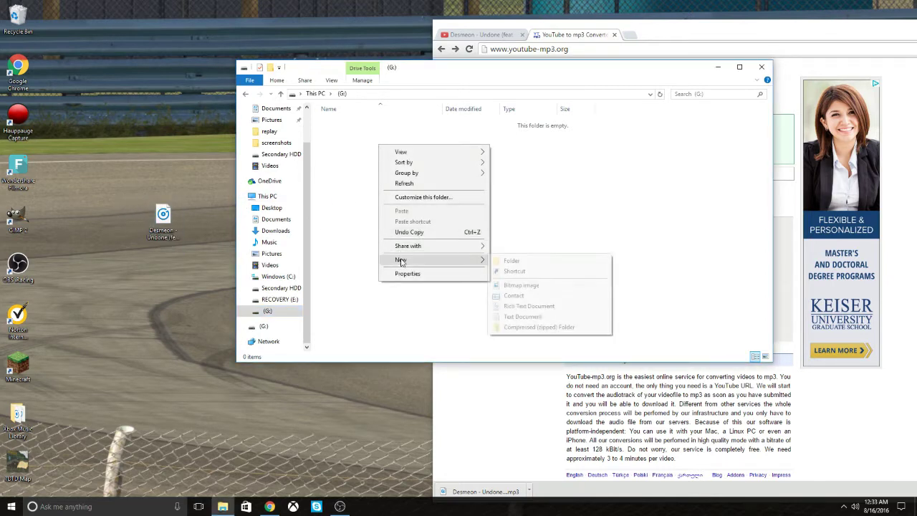
left_click(512, 262)
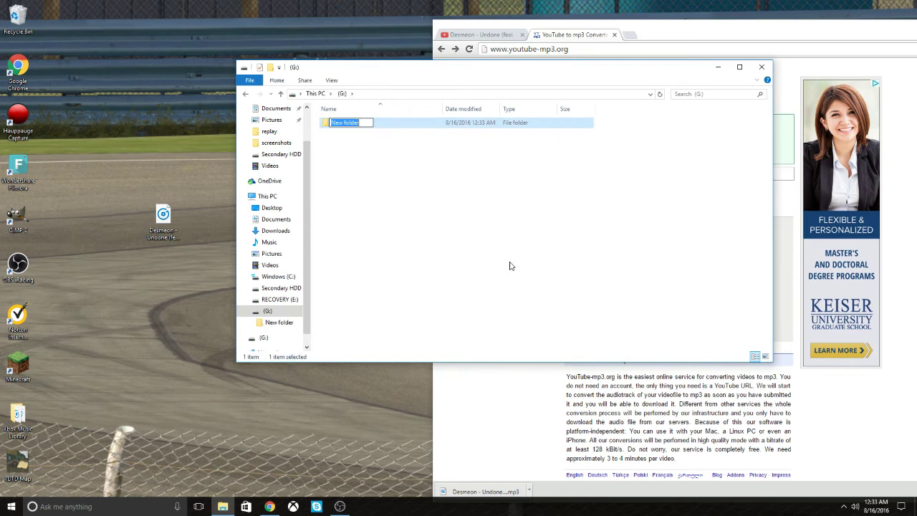
type("Xbox M")
type("usic Li")
type("brary")
Step: Confirm the Xbox Music Library name, copy the Desmeon MP3 into it and verify it's there
left_click(488, 224)
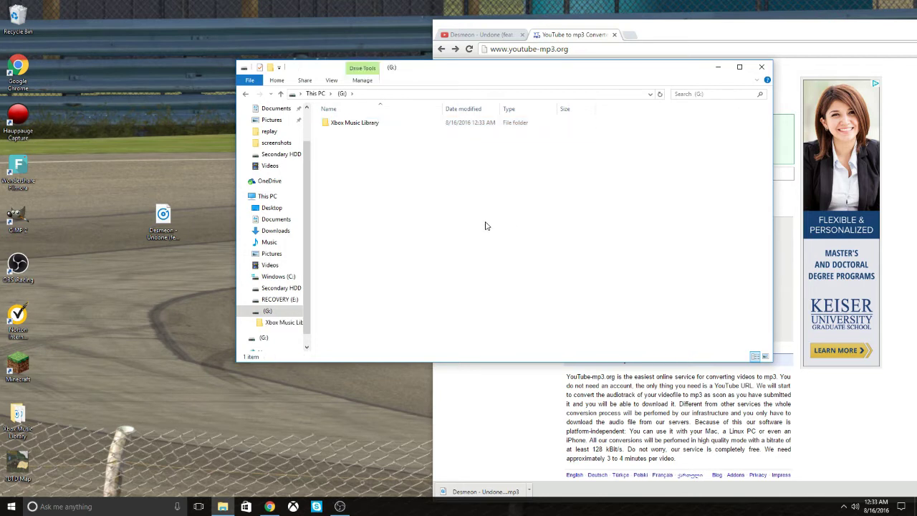
mouse_move(164, 215)
left_mouse_down()
mouse_move(362, 116)
mouse_move(366, 123)
left_mouse_up()
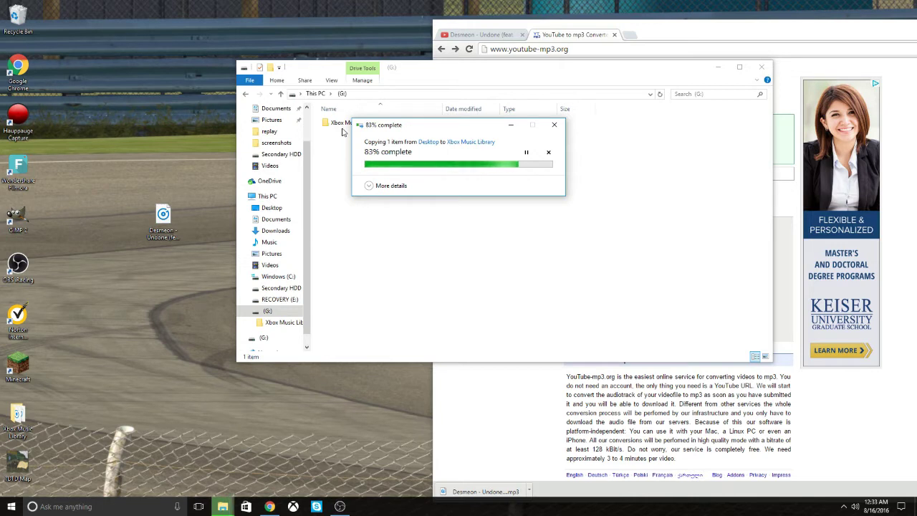
double_click(353, 126)
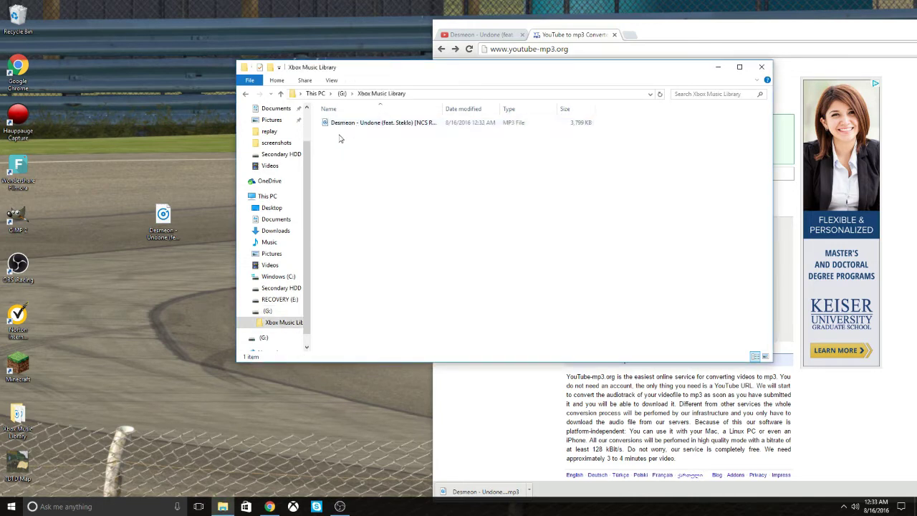
left_click(245, 94)
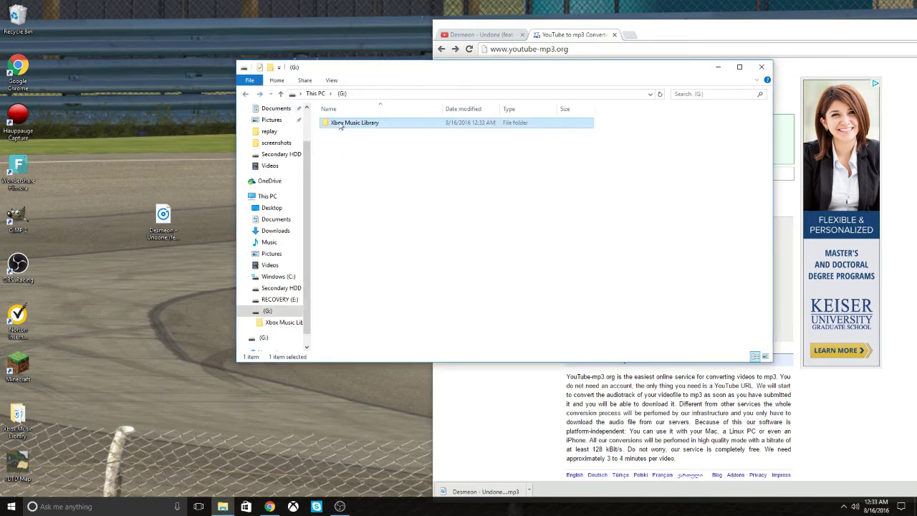
Step: Move the desktop MP3 into the Desktop folder and return to Chrome's converter tab
mouse_move(164, 215)
left_mouse_down()
mouse_move(385, 139)
mouse_move(352, 133)
mouse_move(145, 214)
mouse_move(271, 219)
mouse_move(273, 209)
left_mouse_up()
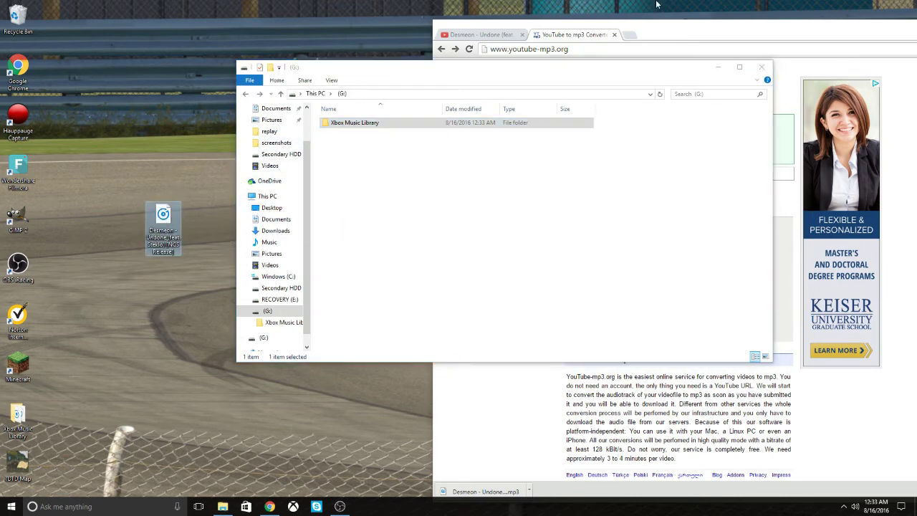
left_click(588, 33)
left_click(472, 36)
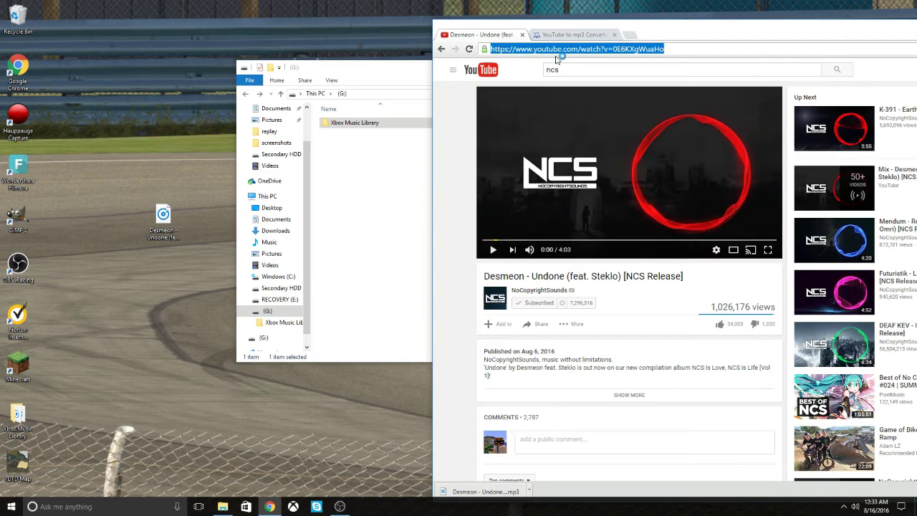
left_click(547, 36)
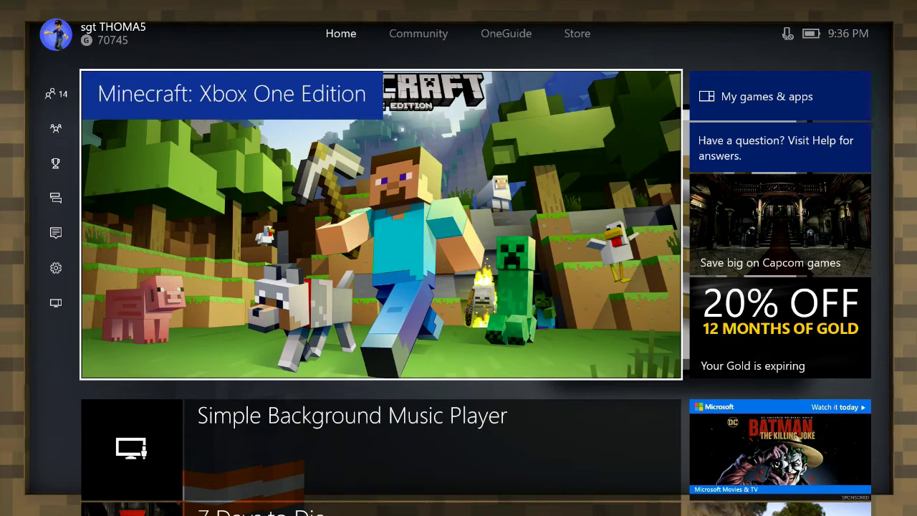
Step: Navigate from the Simple Background Music Player tile over to the Store and down to Apps
key("Down")
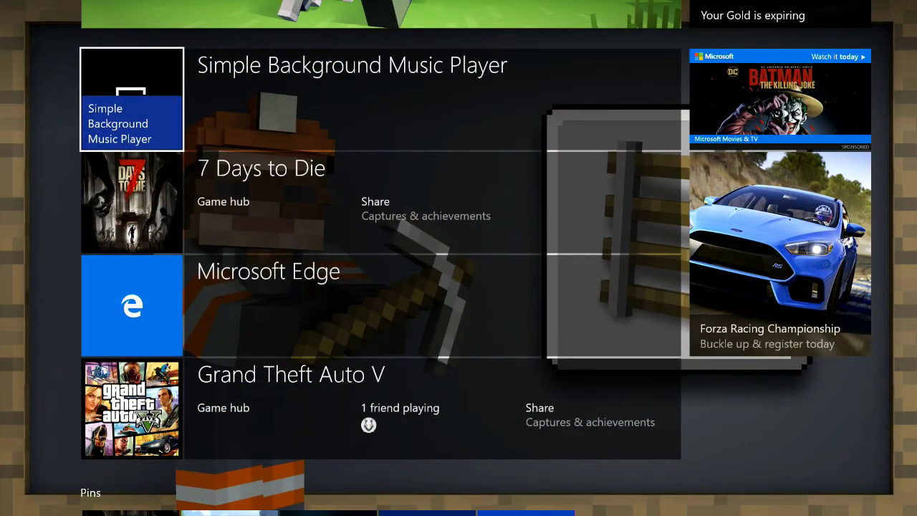
key("Right")
key("Right")
key("Right")
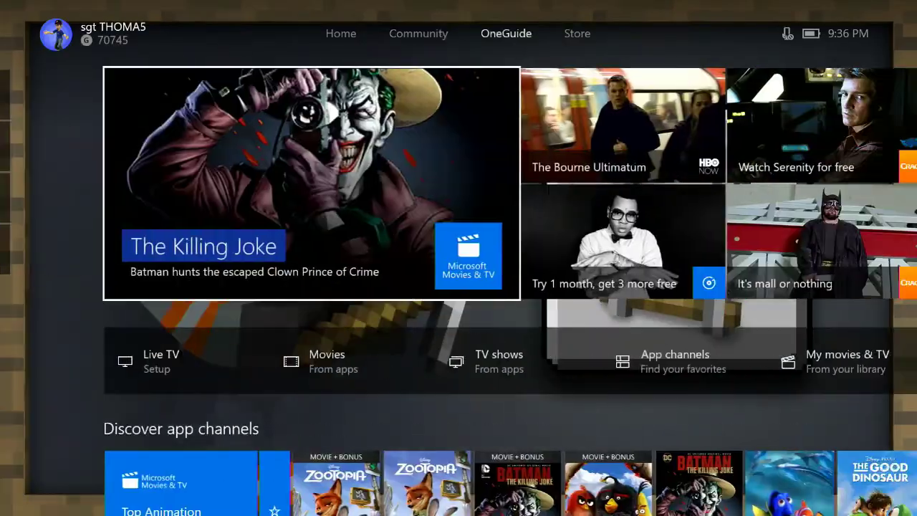
key("Down")
key("Down")
key("Down")
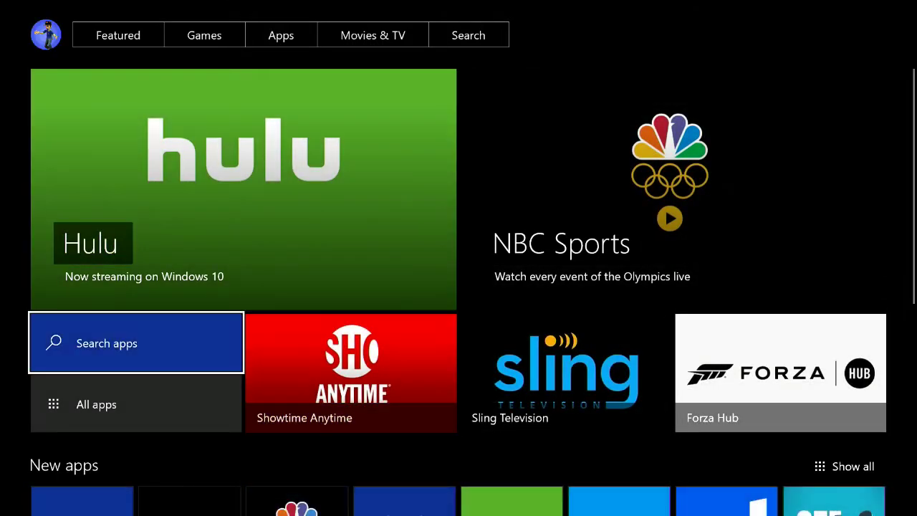
Step: Search the Xbox Store apps for 'simple' using the on-screen keyboard
key("Return")
key("Left")
key("Left")
key("Left")
key("Down")
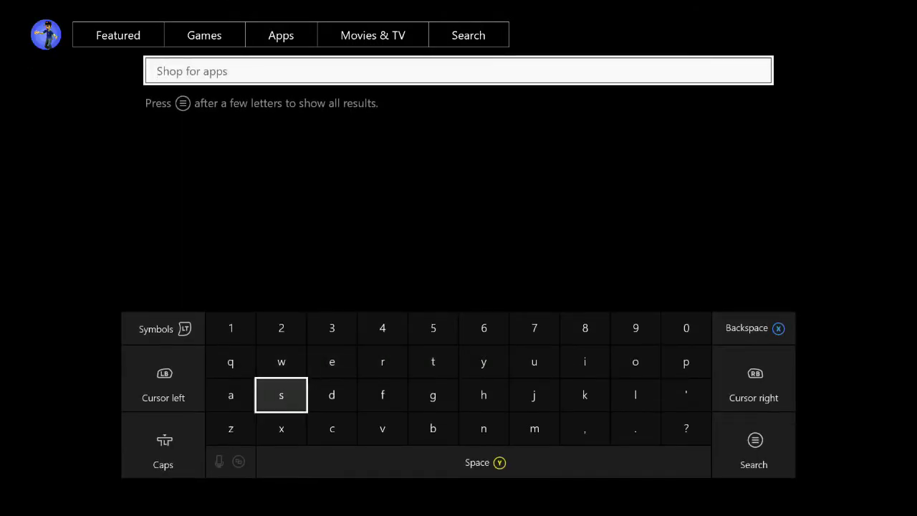
type("s")
key("Right")
key("Right")
key("Right")
key("Right")
key("Right")
key("Up")
type("i")
key("Down")
type("m")
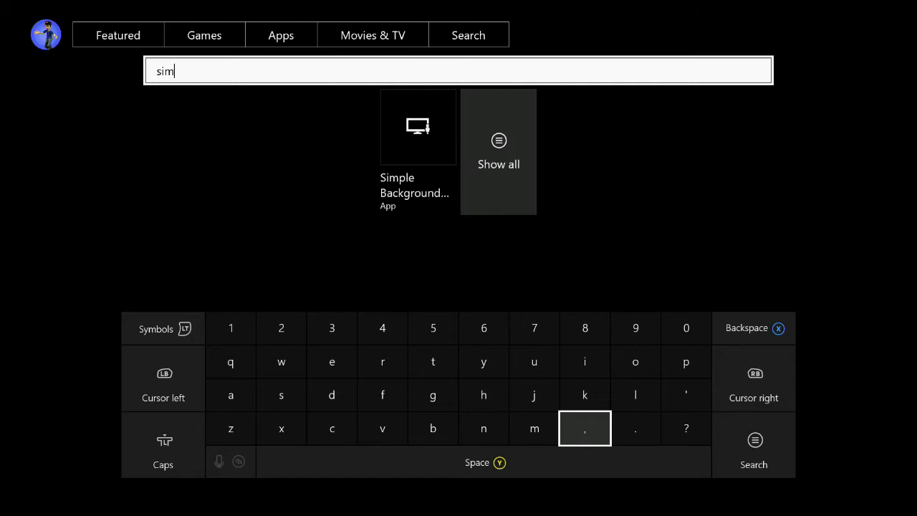
key("Right")
key("Up")
key("Up")
key("Right")
type("p")
key("Left")
key("Down")
type("l")
key("Left")
key("Left")
key("Left")
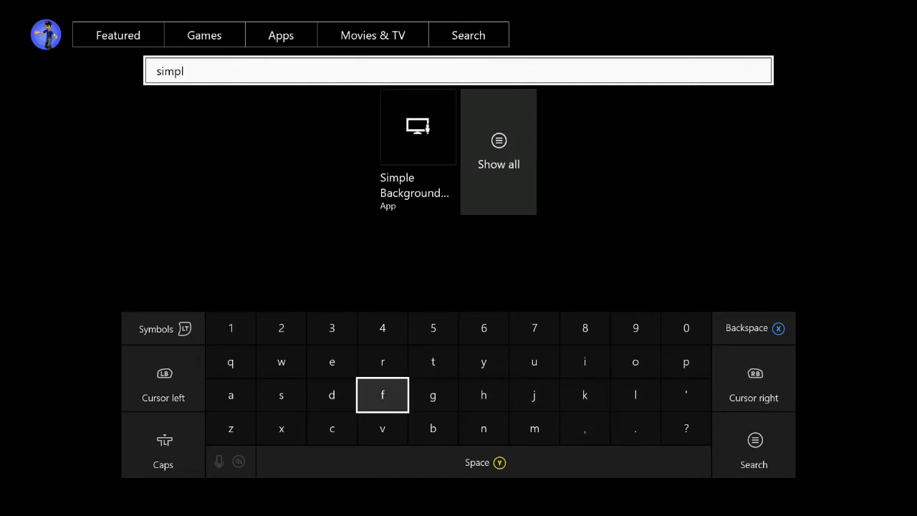
key("Left")
key("Up")
type("e")
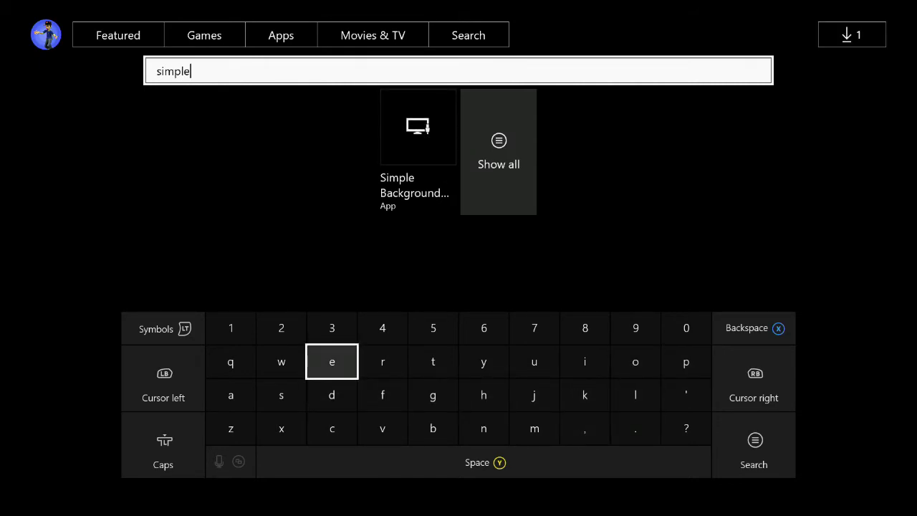
Step: Open the full 'simple' results, open the Simple Background Music Player page, then go Home
key("Up")
key("Up")
key("Left")
key("Up")
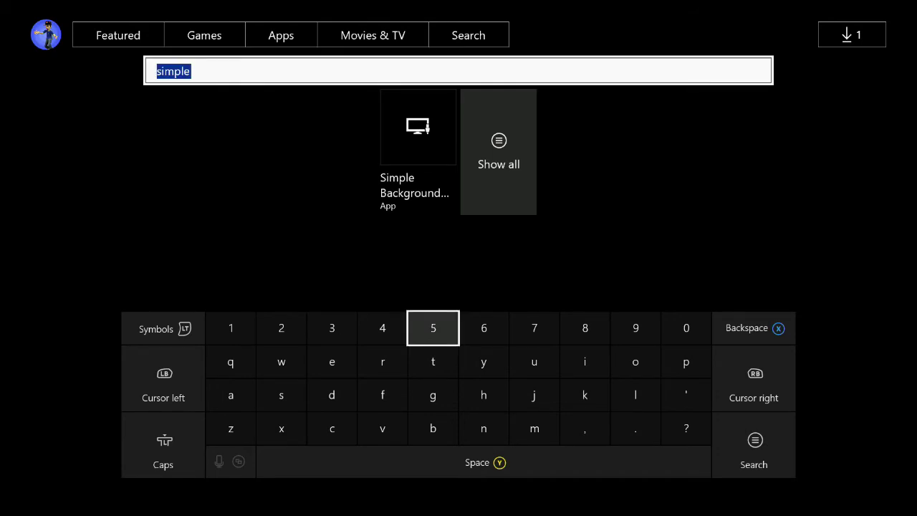
key("Return")
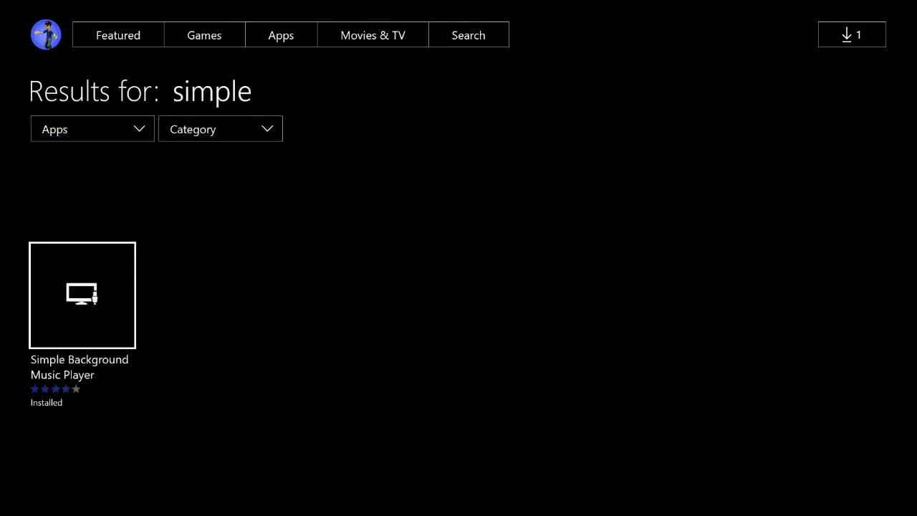
key("Return")
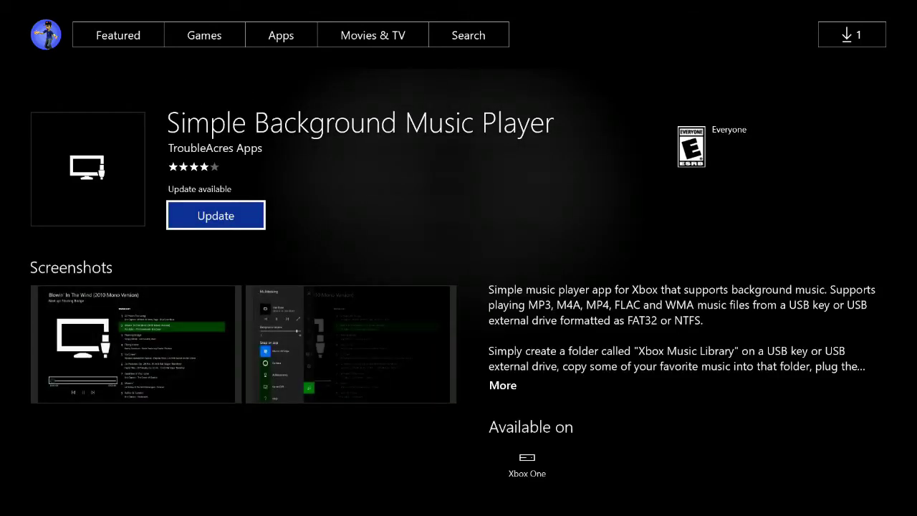
key("super")
Step: Quit the Store from its menu and select the Simple Background Music Player tile on Home
key("Menu")
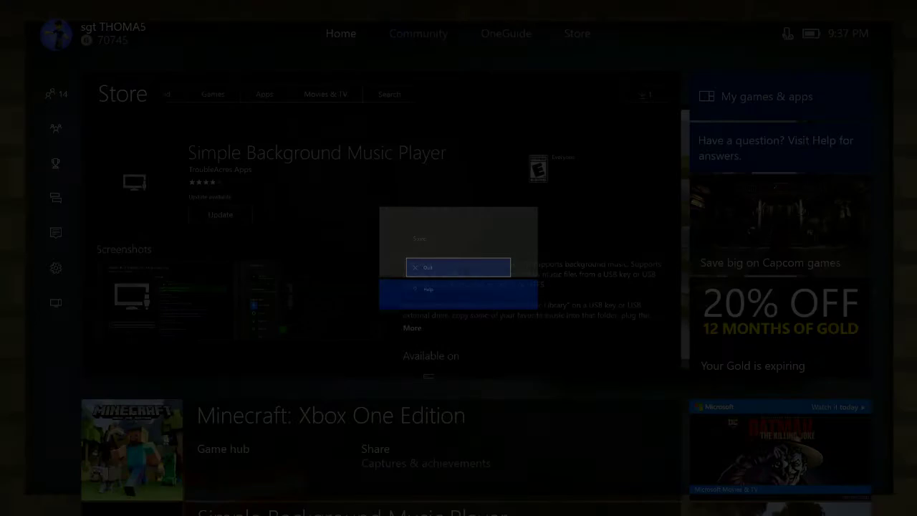
key("Up")
key("Return")
key("Down")
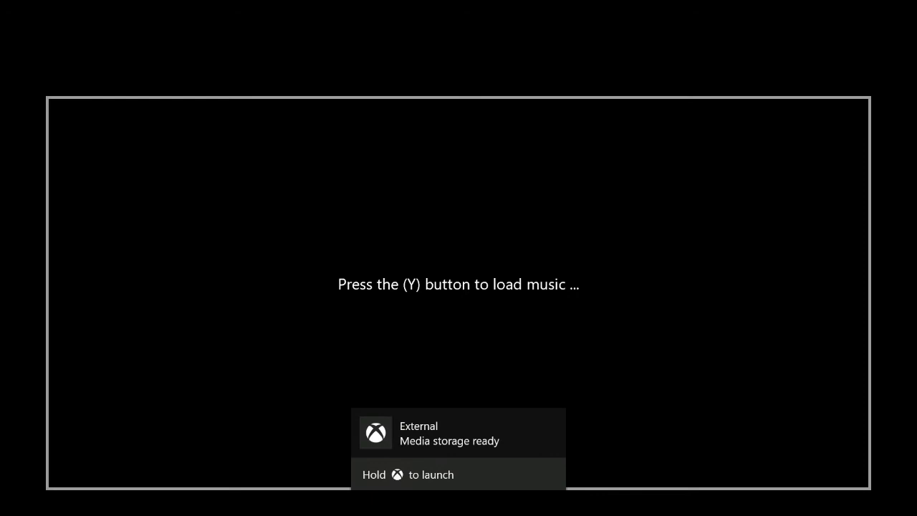
Step: Load the song from the USB drive with Y and pause its playback
key("y")
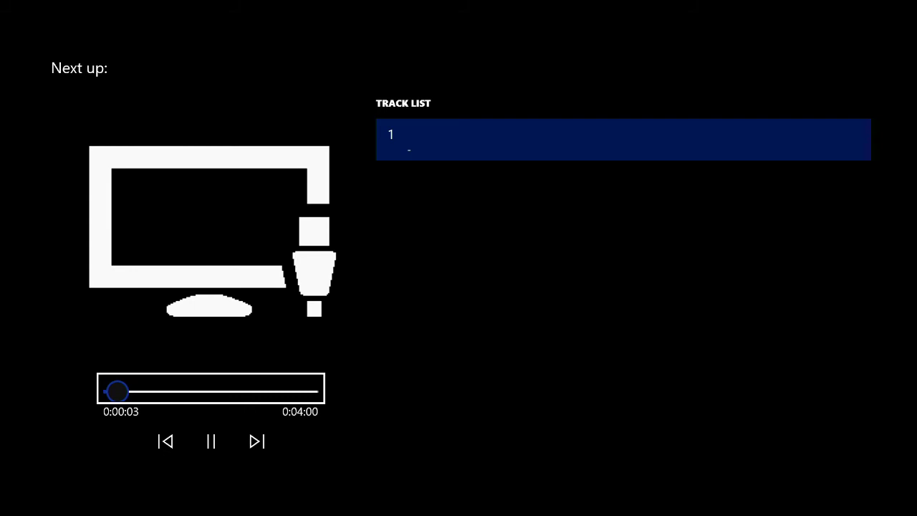
key("Down")
key("Return")
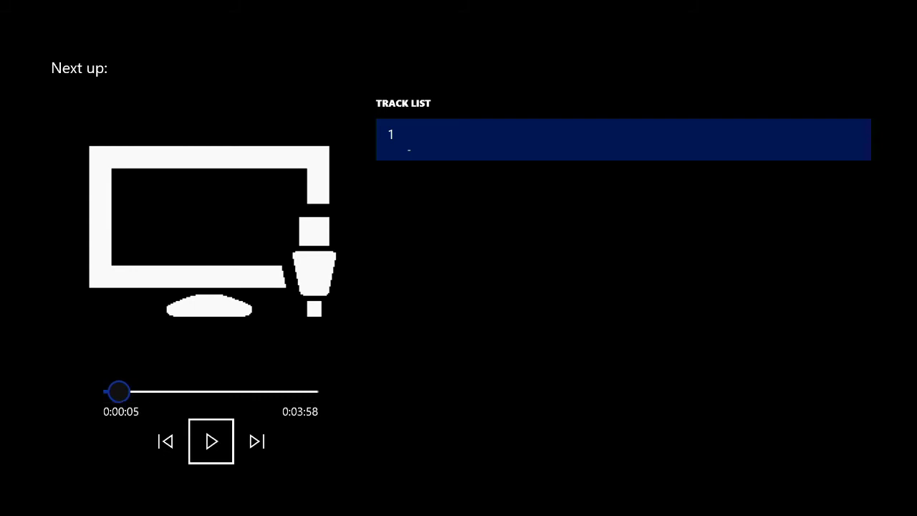
Step: Return Home and launch Minecraft: Xbox One Edition
key("super")
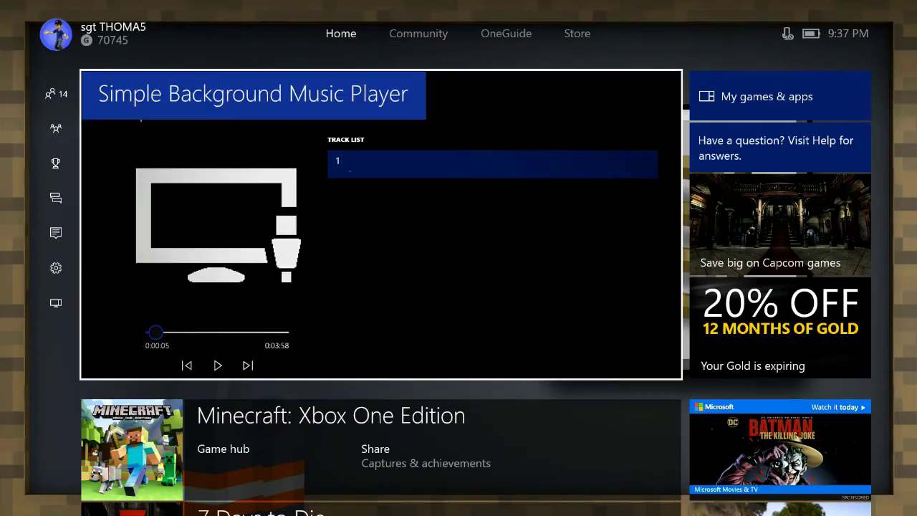
key("Down")
key("Return")
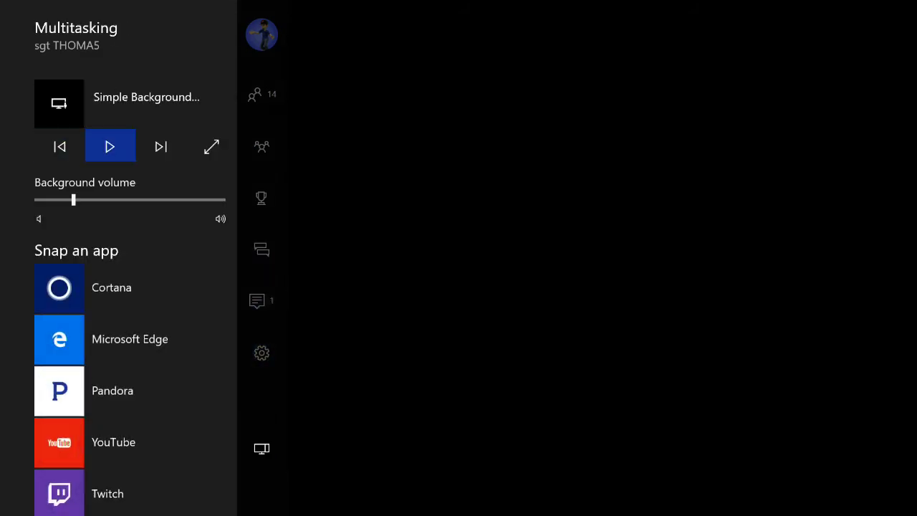
Step: Resume the background music in Multitasking, adjust its background volume, then close the guide
key("Right")
key("Left")
key("Left")
key("Right")
key("Return")
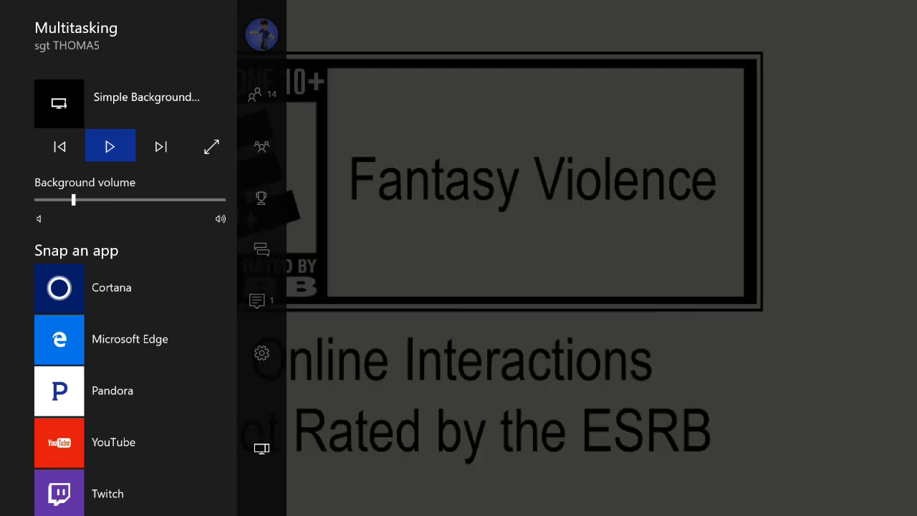
key("Right")
key("Right")
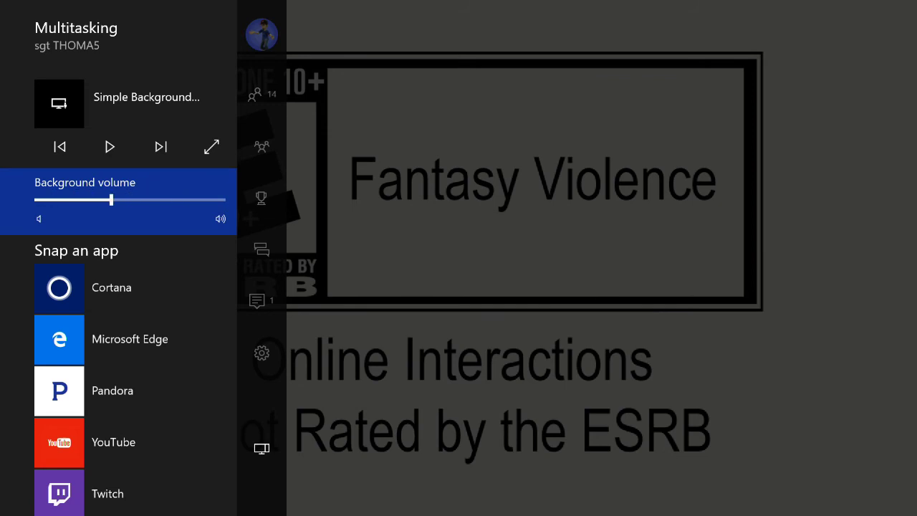
key("Up")
key("Left")
key("Left")
key("Return")
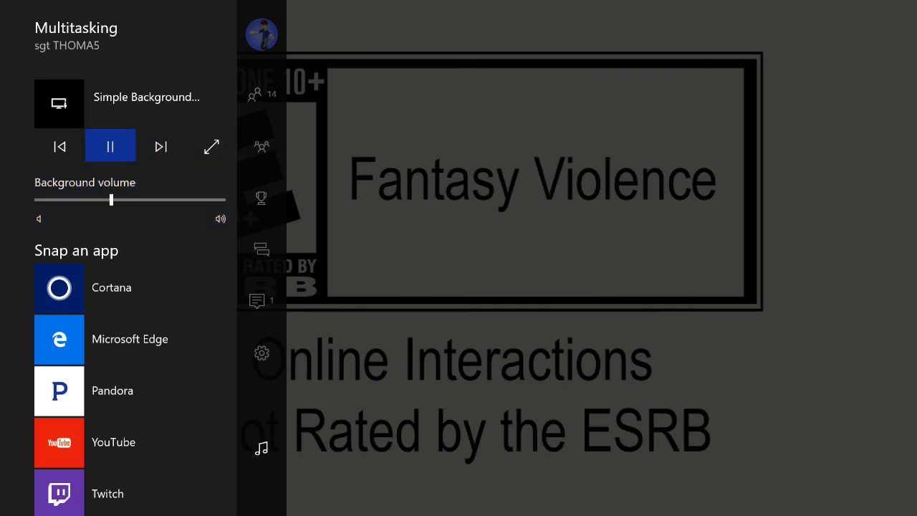
key("Down")
key("Left")
key("Left")
key("Left")
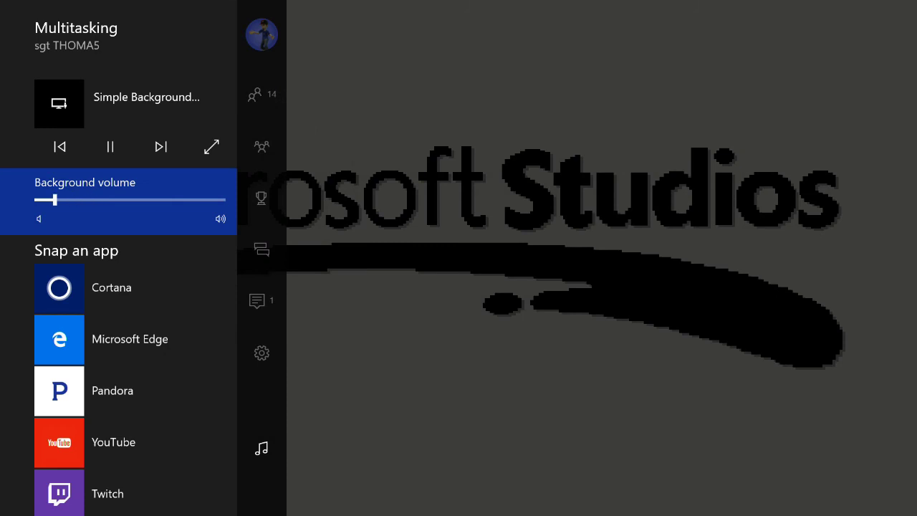
key("Right")
key("Escape")
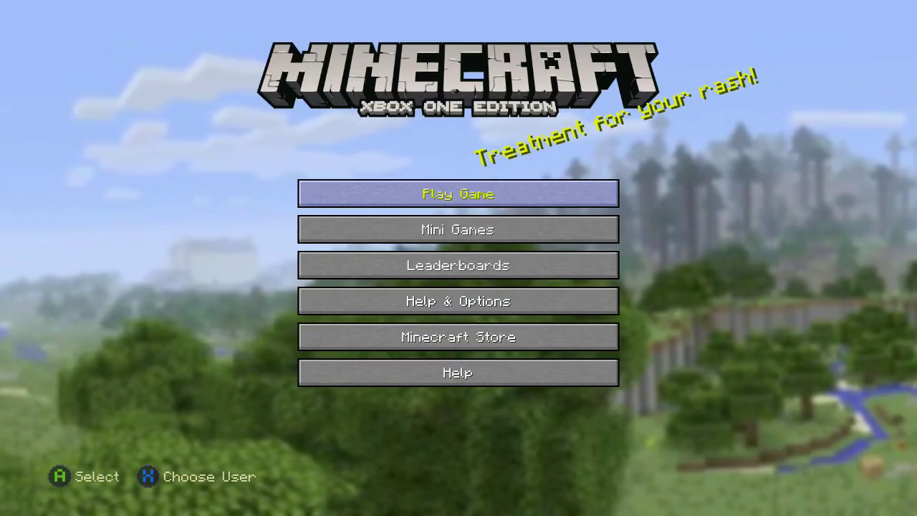
Step: Reopen the guide over Minecraft, pause the background music and close the guide again
key("super")
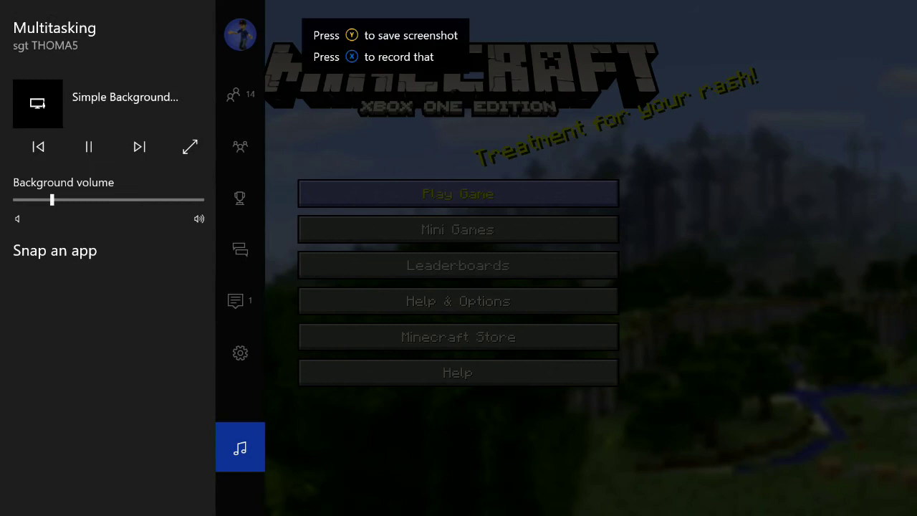
key("Up")
key("Up")
key("Up")
key("Down")
key("Down")
key("Down")
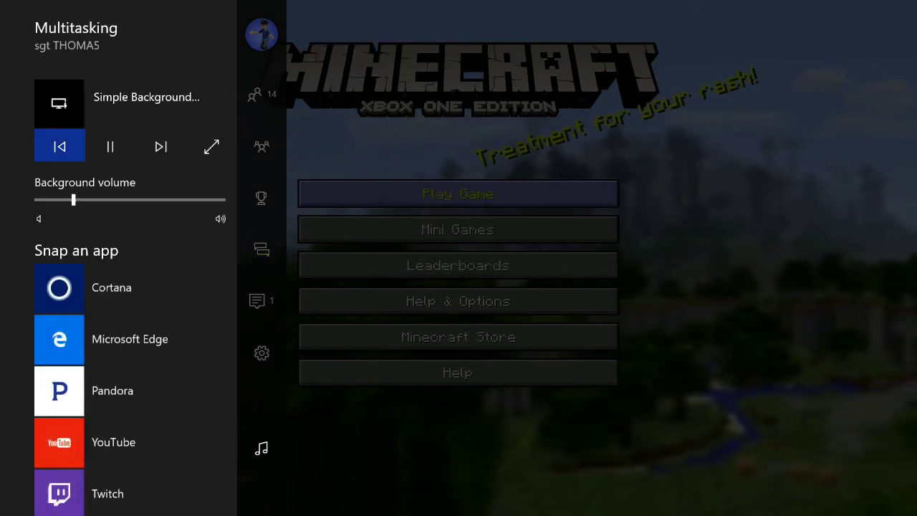
key("Right")
key("Return")
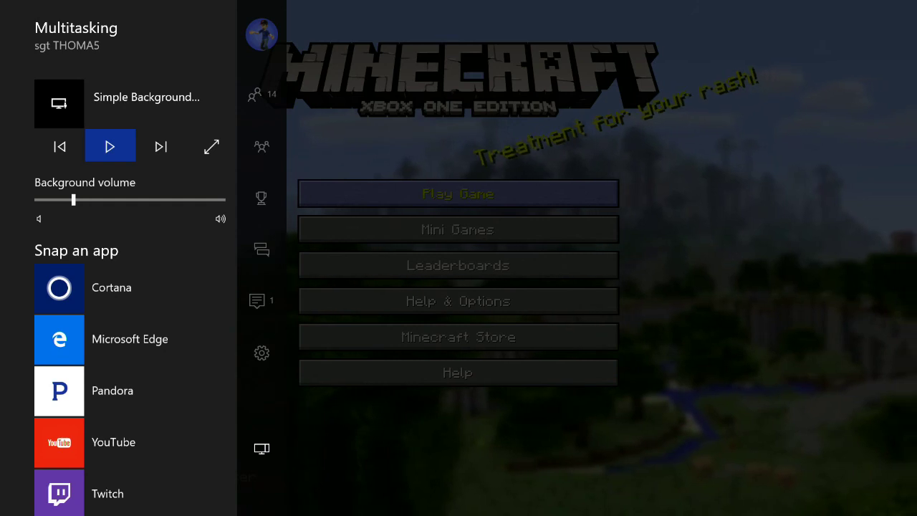
key("Right")
key("Right")
key("Right")
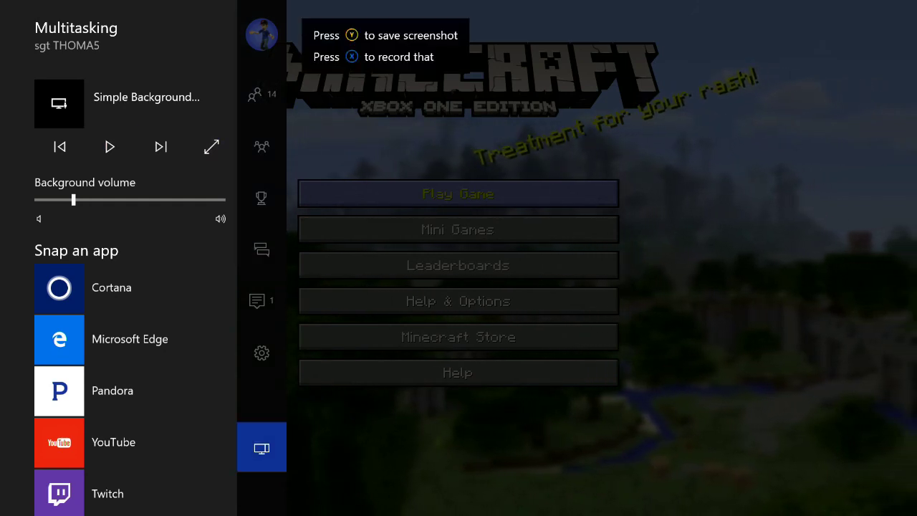
key("Escape")
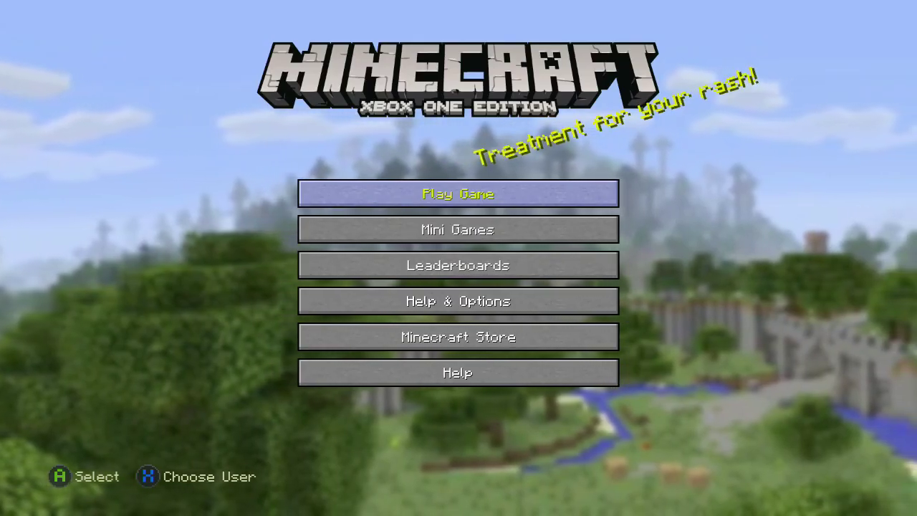